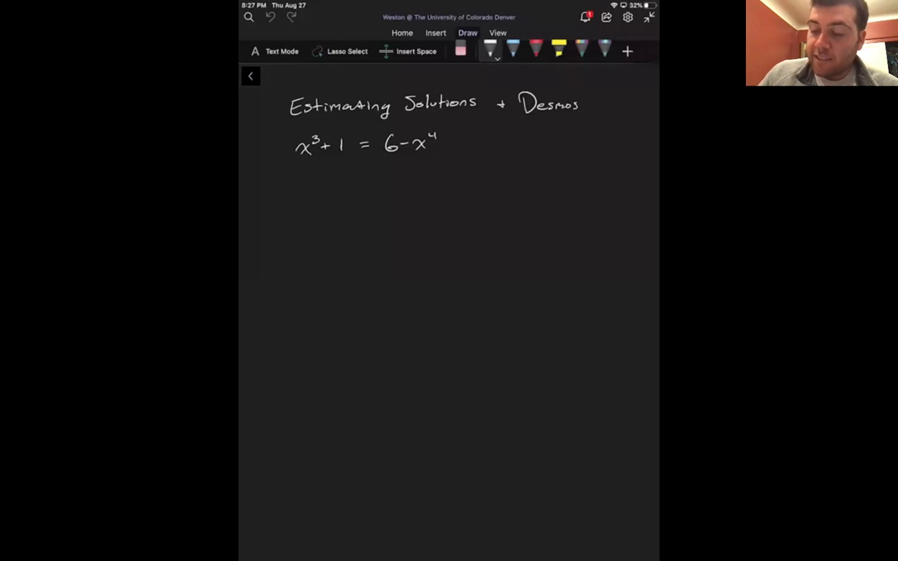
# Step: Handwrite the rearranged equation x⁴ + x³ − 5 = 0 beneath the original equation
pyautogui.moveTo(294, 193)
pyautogui.mouseDown()
pyautogui.moveTo(304, 203)
pyautogui.moveTo(294, 205)
pyautogui.mouseUp()
pyautogui.moveTo(309, 183); pyautogui.dragTo(325, 194)
pyautogui.moveTo(322, 190)
pyautogui.mouseDown()
pyautogui.moveTo(343, 201)
pyautogui.moveTo(334, 201)
pyautogui.moveTo(349, 188)
pyautogui.moveTo(376, 194)
pyautogui.moveTo(385, 181)
pyautogui.mouseUp()
pyautogui.moveTo(396, 187); pyautogui.dragTo(424, 180)
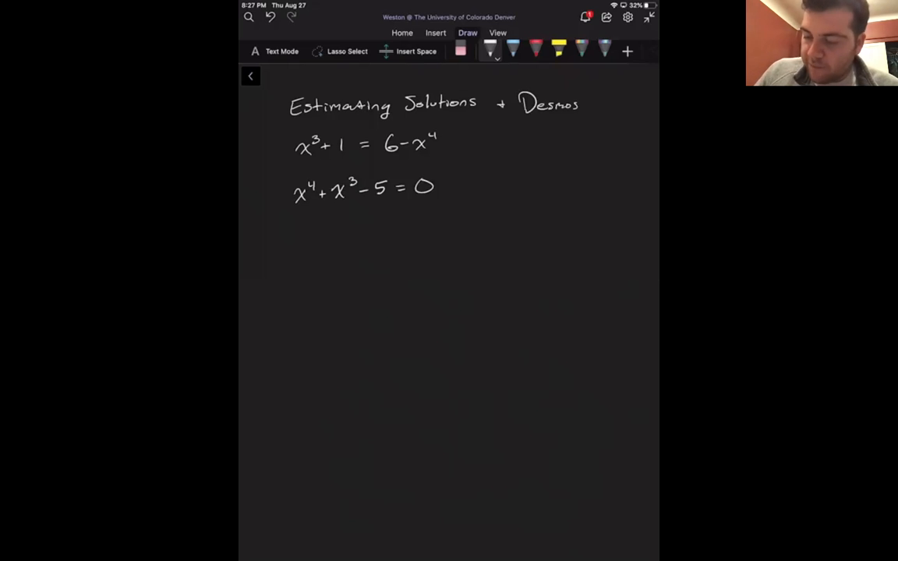
# Step: Handwrite the note "Quadratic Form (find a u?)" beneath the rearranged equation
pyautogui.moveTo(305, 223)
pyautogui.mouseDown()
pyautogui.moveTo(310, 236)
pyautogui.moveTo(305, 223)
pyautogui.mouseUp()
pyautogui.moveTo(306, 232); pyautogui.dragTo(336, 235)
pyautogui.moveTo(344, 227)
pyautogui.mouseDown()
pyautogui.moveTo(348, 220)
pyautogui.moveTo(370, 234)
pyautogui.mouseUp()
pyautogui.moveTo(374, 221); pyautogui.dragTo(382, 234)
pyautogui.moveTo(390, 226)
pyautogui.mouseDown()
pyautogui.moveTo(388, 233)
pyautogui.moveTo(405, 234)
pyautogui.mouseUp()
pyautogui.moveTo(406, 220); pyautogui.dragTo(413, 227)
pyautogui.moveTo(421, 226); pyautogui.dragTo(463, 233)
pyautogui.moveTo(481, 218)
pyautogui.mouseDown()
pyautogui.moveTo(477, 231)
pyautogui.moveTo(481, 223)
pyautogui.mouseUp()
pyautogui.moveTo(486, 224); pyautogui.dragTo(497, 230)
pyautogui.moveTo(505, 216)
pyautogui.mouseDown()
pyautogui.moveTo(504, 229)
pyautogui.moveTo(545, 218)
pyautogui.moveTo(570, 226)
pyautogui.mouseUp()
pyautogui.click(558, 226)
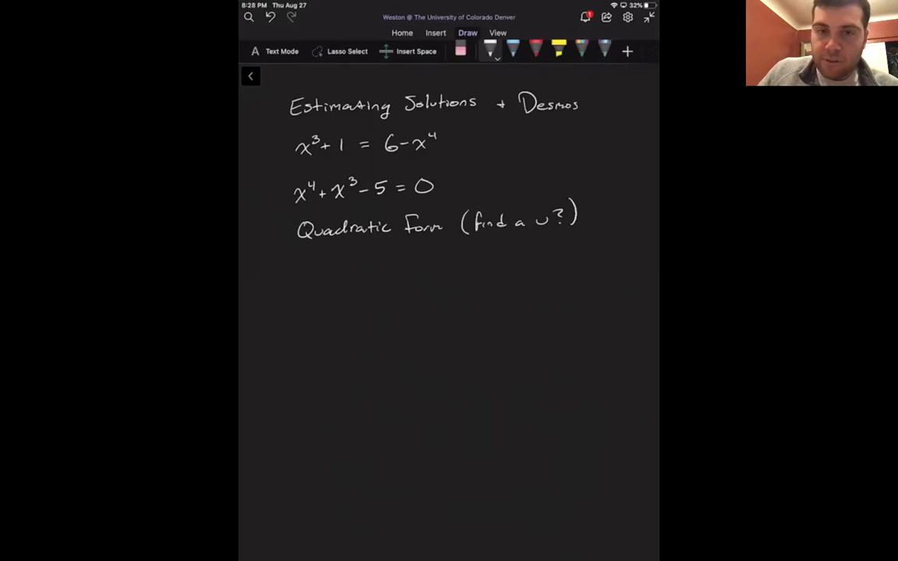
# Step: Handwrite "Calculus + Numerical Analysis" beneath the quadratic form note
pyautogui.moveTo(294, 271)
pyautogui.mouseDown()
pyautogui.moveTo(298, 286)
pyautogui.moveTo(359, 277)
pyautogui.mouseUp()
pyautogui.moveTo(365, 273)
pyautogui.mouseDown()
pyautogui.moveTo(360, 285)
pyautogui.moveTo(392, 277)
pyautogui.mouseUp()
pyautogui.moveTo(387, 271)
pyautogui.mouseDown()
pyautogui.moveTo(388, 281)
pyautogui.moveTo(424, 267)
pyautogui.moveTo(435, 278)
pyautogui.moveTo(496, 270)
pyautogui.moveTo(548, 279)
pyautogui.mouseUp()
pyautogui.moveTo(551, 265)
pyautogui.mouseDown()
pyautogui.moveTo(563, 285)
pyautogui.moveTo(580, 279)
pyautogui.mouseUp()
pyautogui.moveTo(588, 272); pyautogui.dragTo(585, 279)
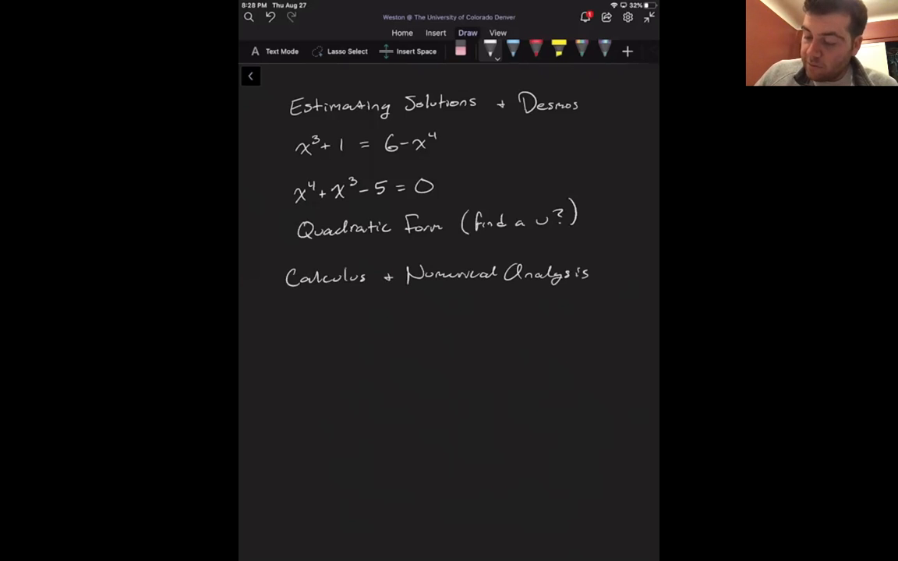
# Step: Handwrite another short note beneath the "Calculus + Numerical Analysis" line
pyautogui.moveTo(298, 304)
pyautogui.mouseDown()
pyautogui.moveTo(298, 318)
pyautogui.moveTo(332, 319)
pyautogui.mouseUp()
pyautogui.moveTo(325, 311)
pyautogui.mouseDown()
pyautogui.moveTo(355, 318)
pyautogui.moveTo(359, 309)
pyautogui.mouseUp()
pyautogui.moveTo(360, 309); pyautogui.dragTo(360, 318)
pyautogui.moveTo(370, 309)
pyautogui.mouseDown()
pyautogui.moveTo(364, 317)
pyautogui.moveTo(404, 334)
pyautogui.mouseUp()
pyautogui.moveTo(424, 321); pyautogui.dragTo(484, 329)
pyautogui.moveTo(399, 336); pyautogui.dragTo(508, 332)
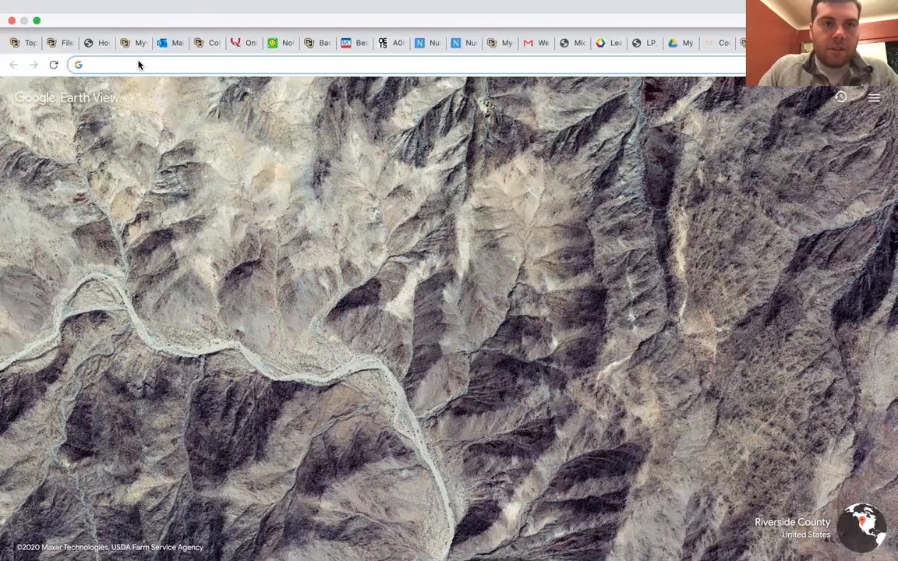
# Step: Switch to the web browser, go to desmos.com and open the Graphing Calculator
pyautogui.click(139, 65)
pyautogui.write('d')
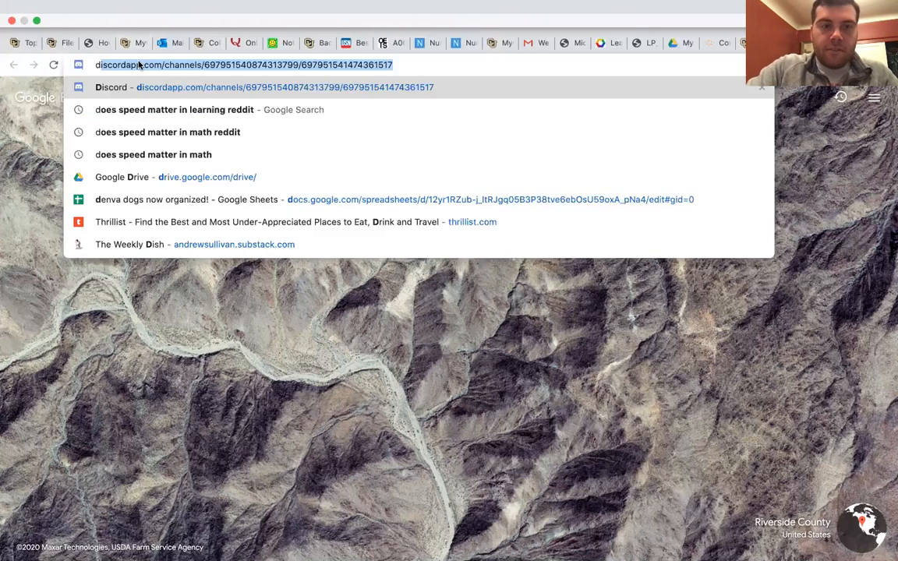
pyautogui.write('esmos.com')
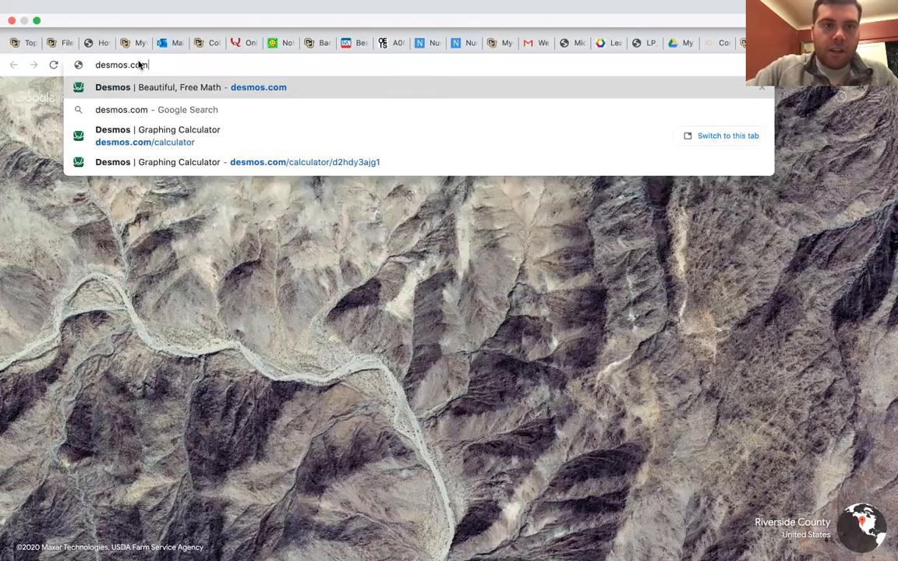
pyautogui.press('Return')
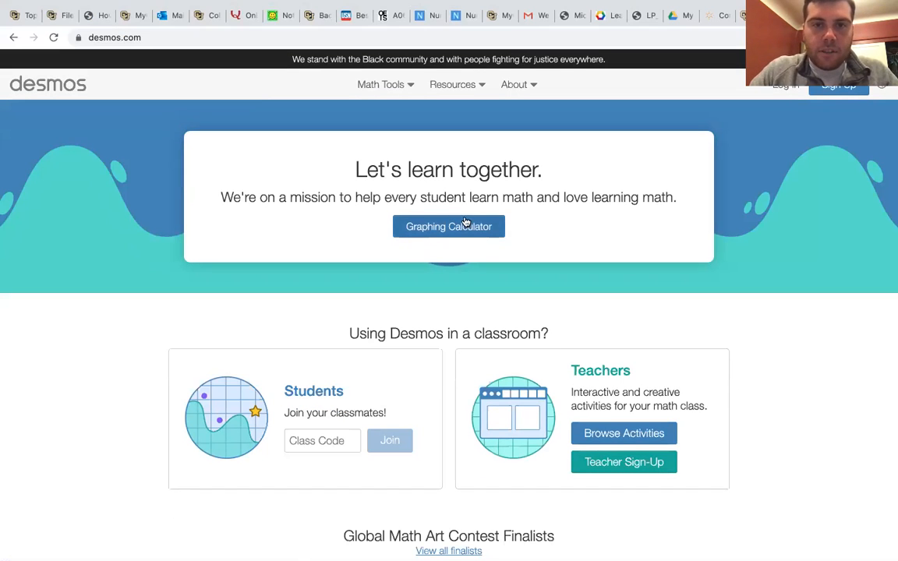
pyautogui.click(467, 226)
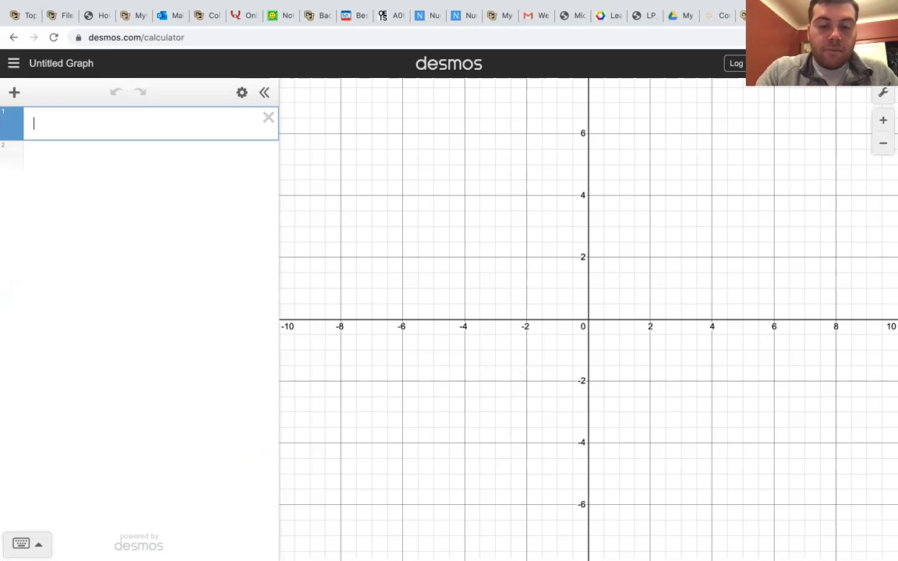
# Step: Graph the two sides of the equation as separate expressions, x^3+1 and 6-x^4
pyautogui.write('x^3')
pyautogui.press('Right')
pyautogui.write('+1')
pyautogui.press('Return')
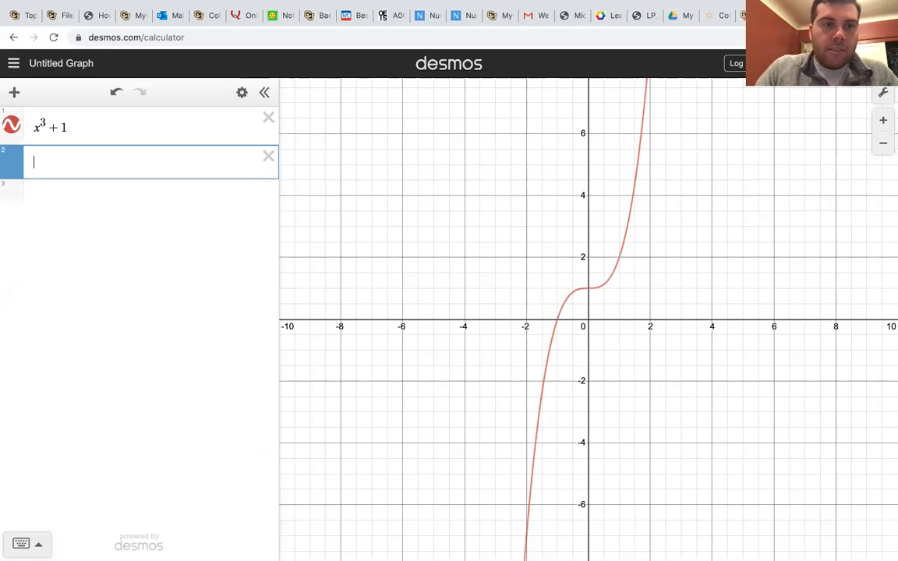
pyautogui.write('6-x^4')
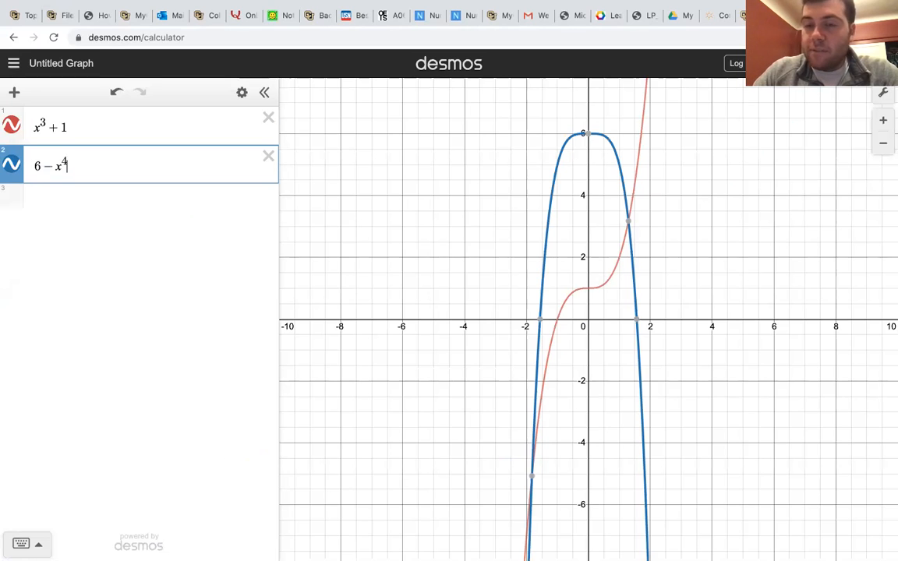
# Step: Examine the coordinates of both intersection points of the x^3+1 and 6-x^4 curves
pyautogui.click(629, 226)
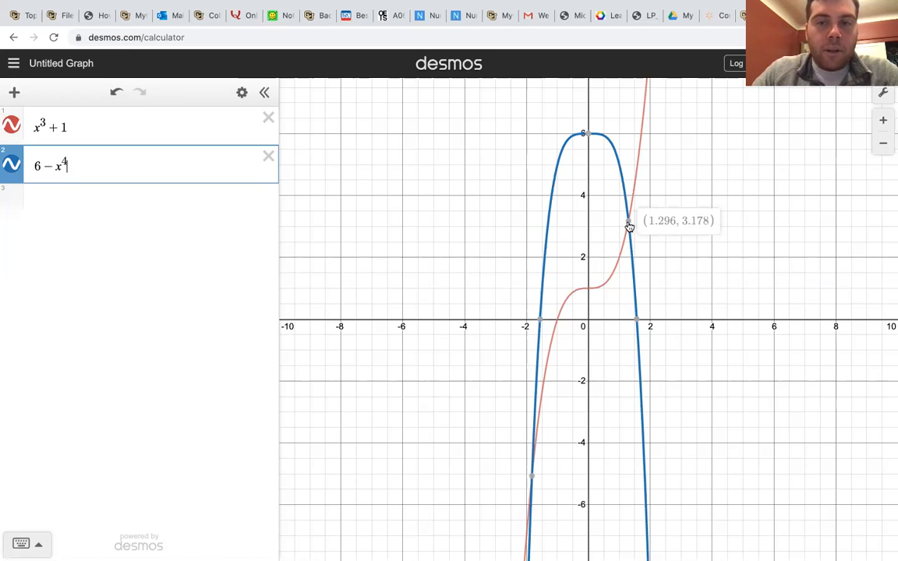
pyautogui.moveTo(562, 410); pyautogui.dragTo(605, 316)
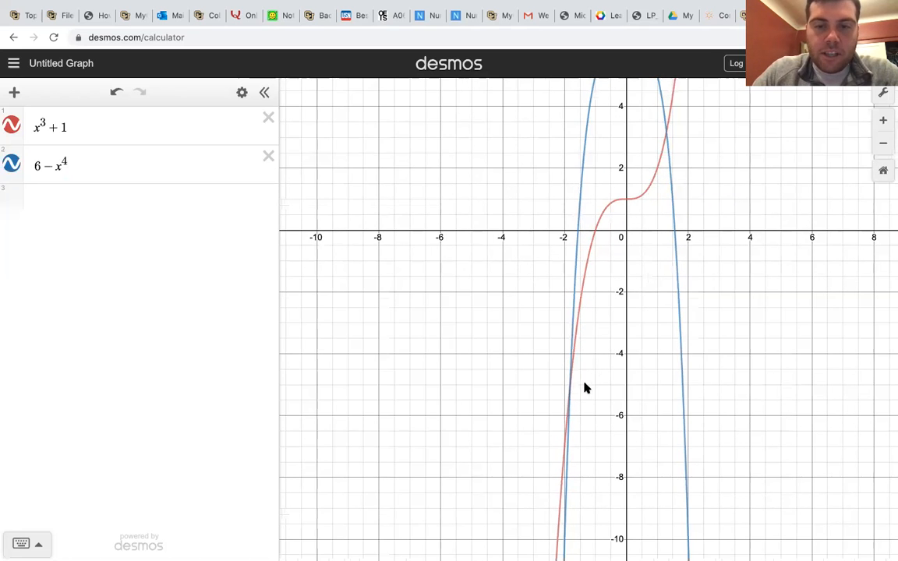
pyautogui.click(188, 167)
pyautogui.moveTo(573, 391)
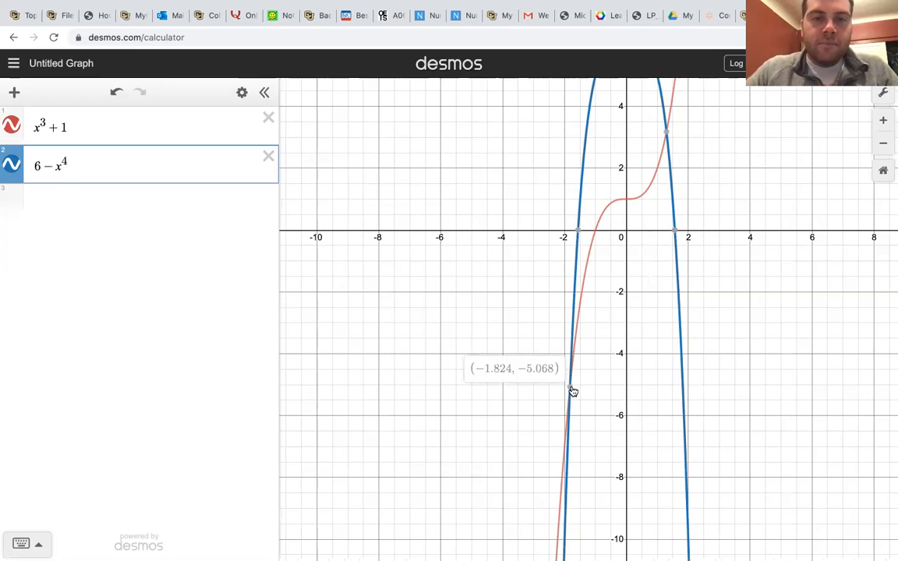
# Step: Hide the x^3+1 and 6-x^4 curves and graph x^4+x^3-5 as a third expression
pyautogui.click(12, 165)
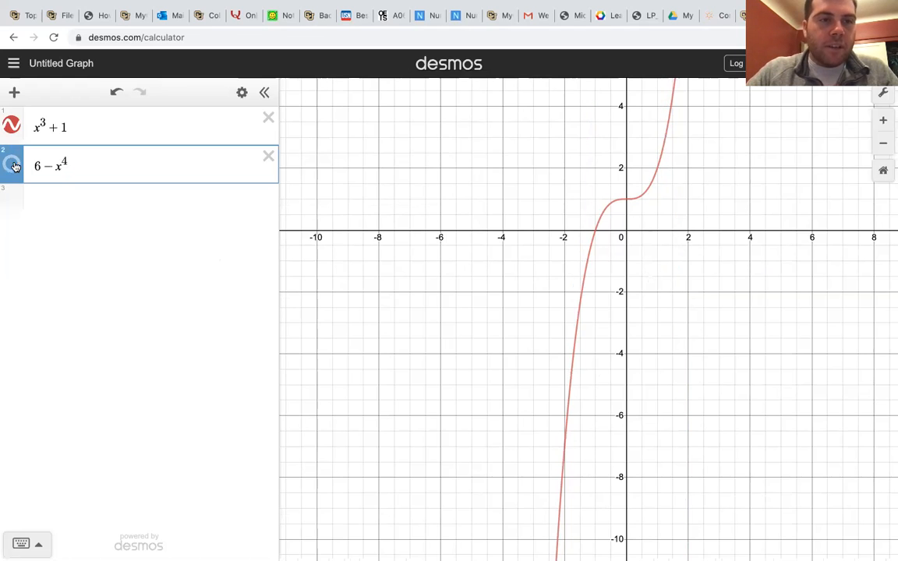
pyautogui.click(11, 124)
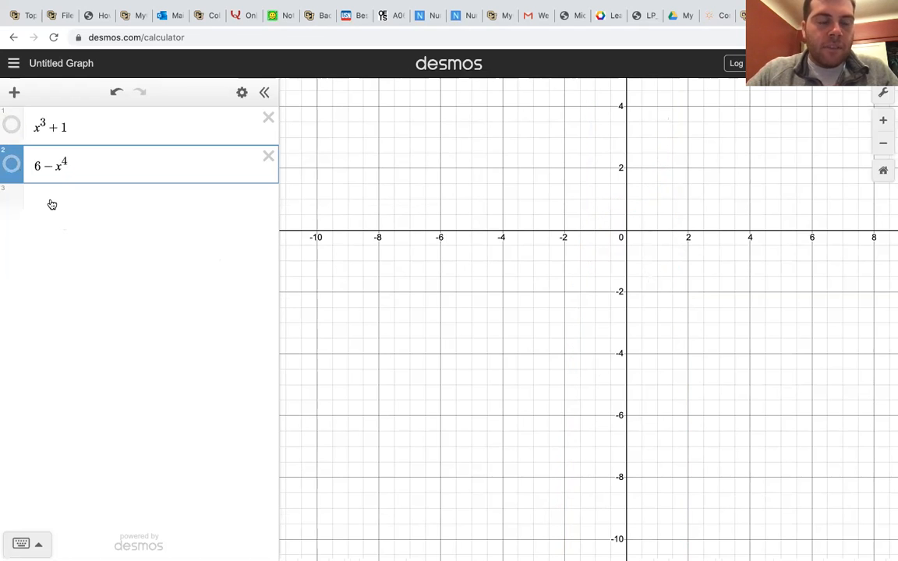
pyautogui.click(57, 196)
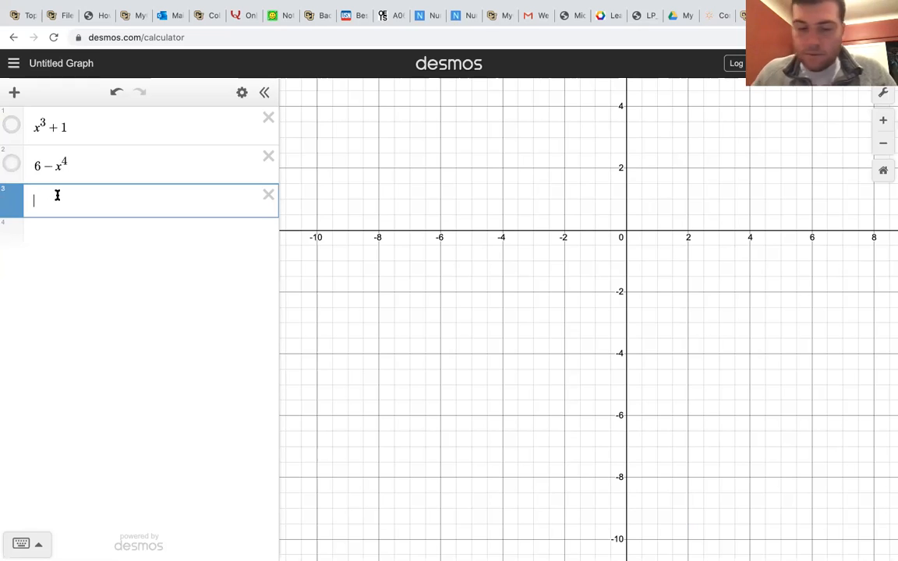
pyautogui.write('x^4')
pyautogui.press('Right')
pyautogui.write('+x^3')
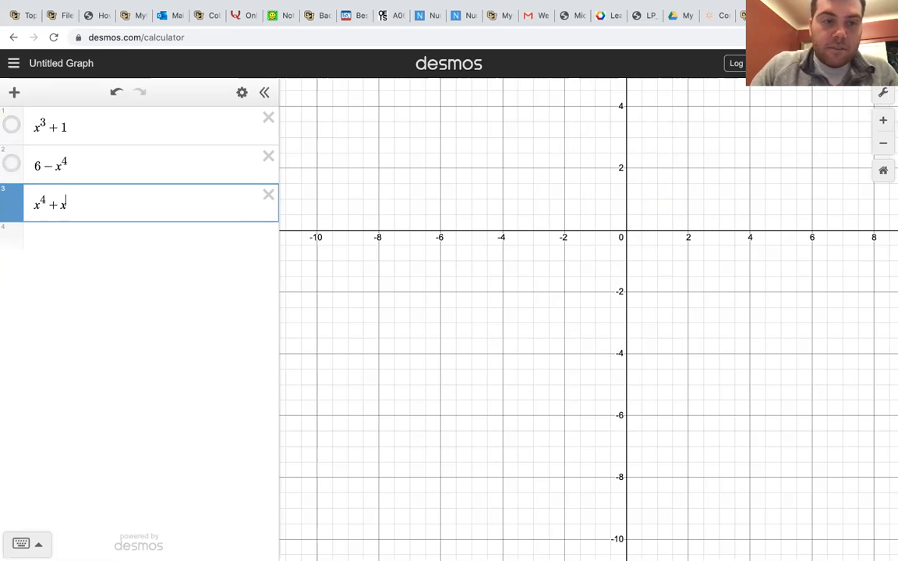
pyautogui.press('Right')
pyautogui.write('-5')
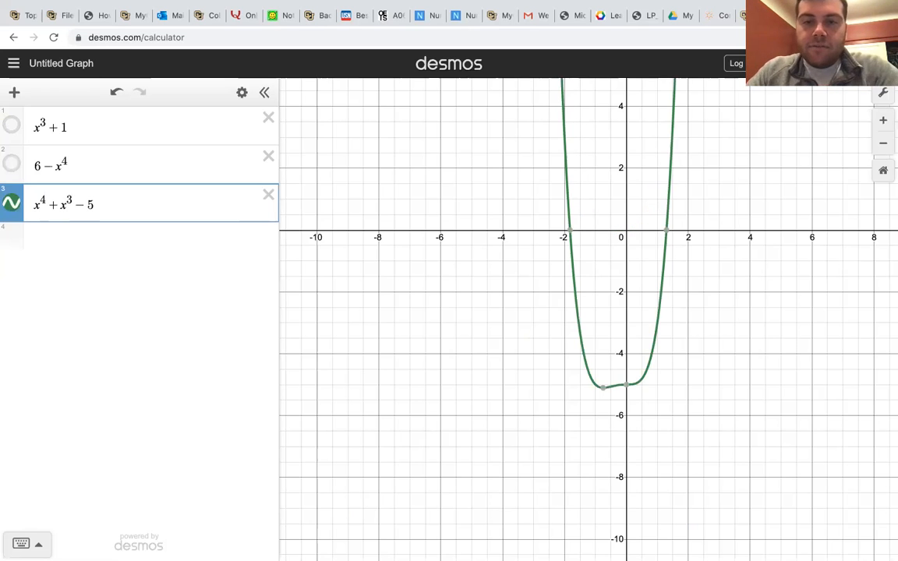
# Step: Examine the coordinates of both x-intercepts of the x^4+x^3-5 curve
pyautogui.moveTo(569, 230)
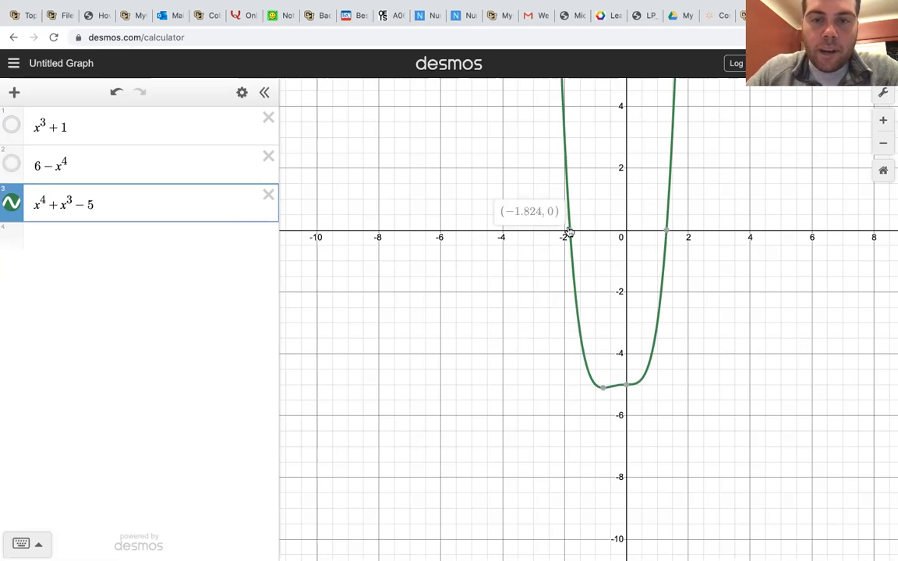
pyautogui.moveTo(668, 232)
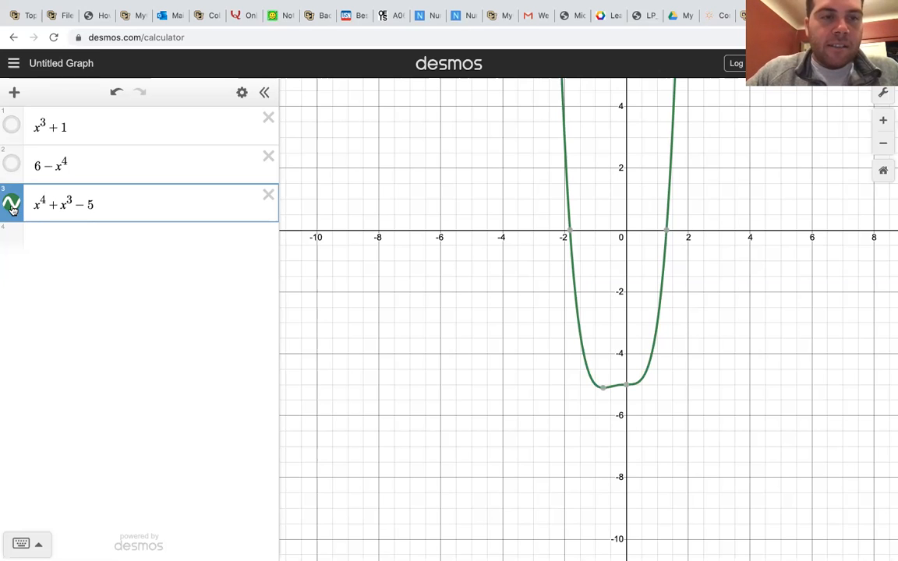
pyautogui.click(12, 164)
pyautogui.click(11, 164)
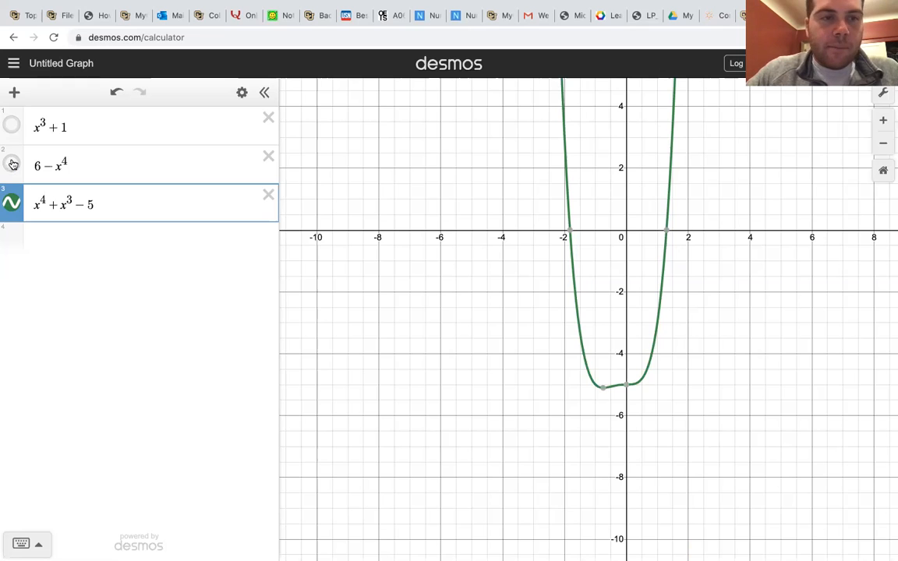
# Step: Hide the x^4+x^3-5 curve and graph 2ax+5 in a new expression with a slider for a
pyautogui.click(11, 203)
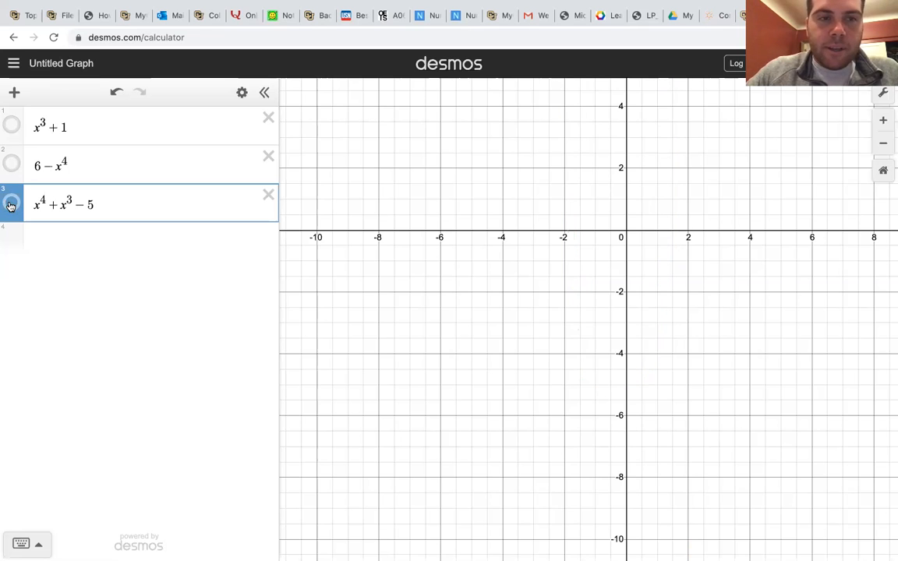
pyautogui.click(46, 234)
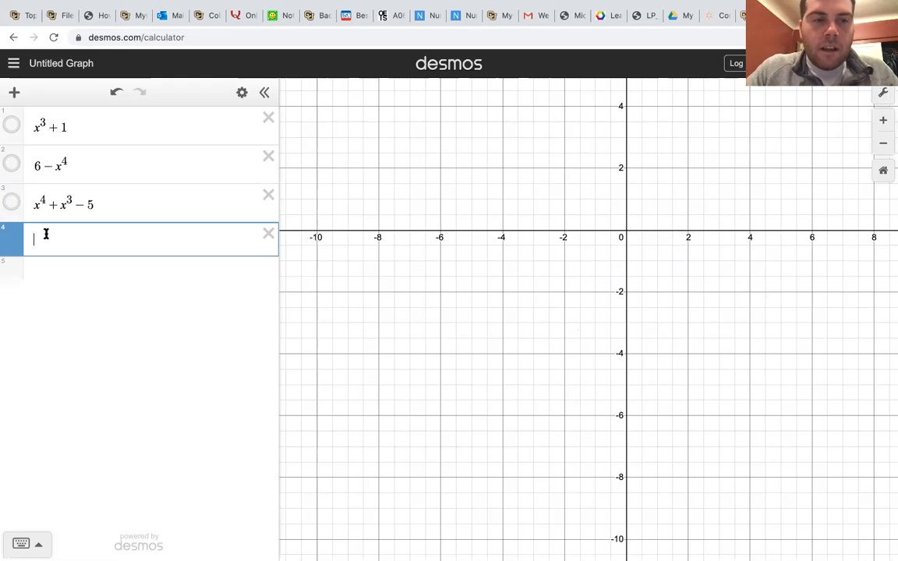
pyautogui.write('f')
pyautogui.press('BackSpace')
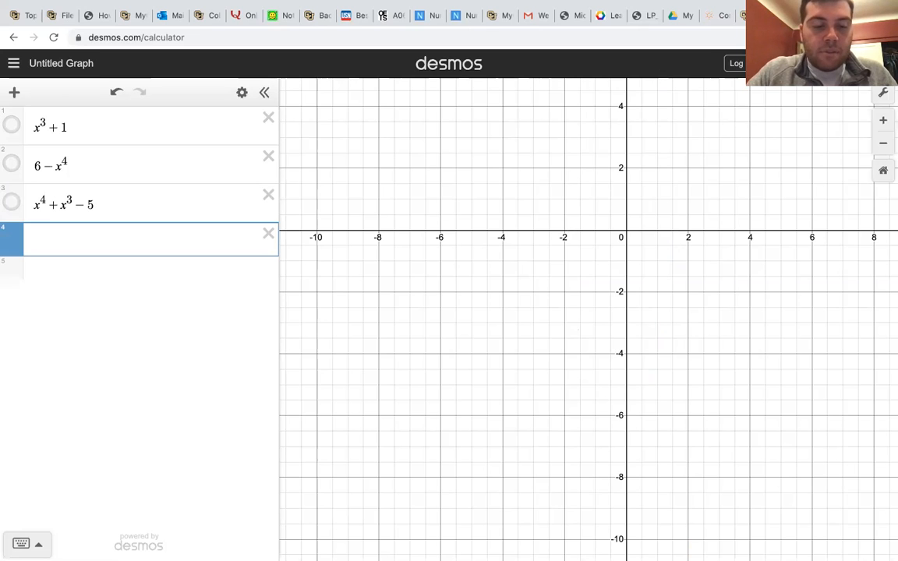
pyautogui.write('2ax')
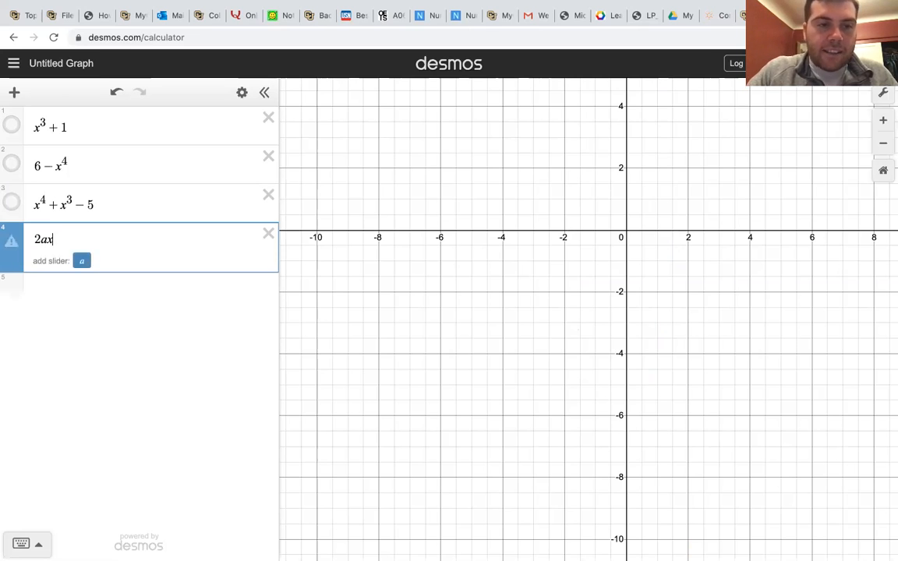
pyautogui.click(82, 261)
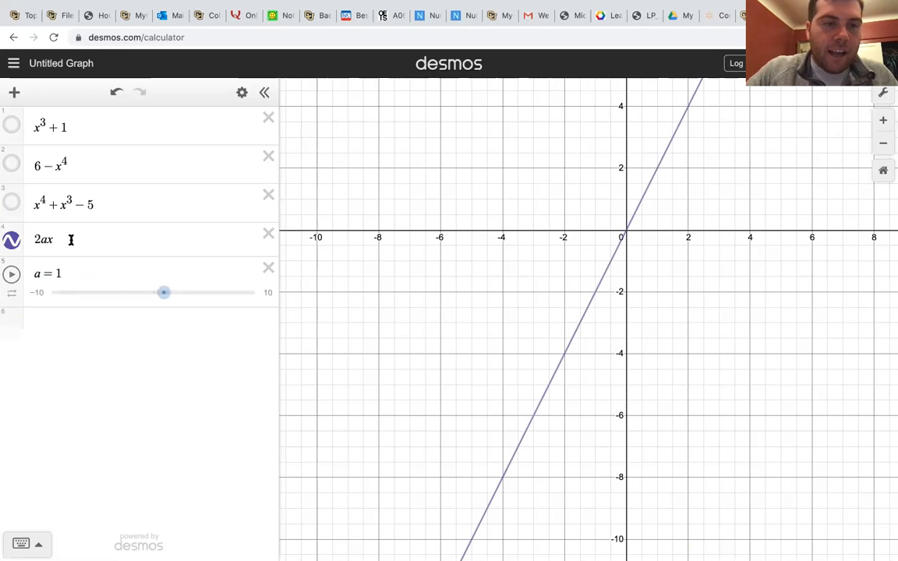
pyautogui.write('+5')
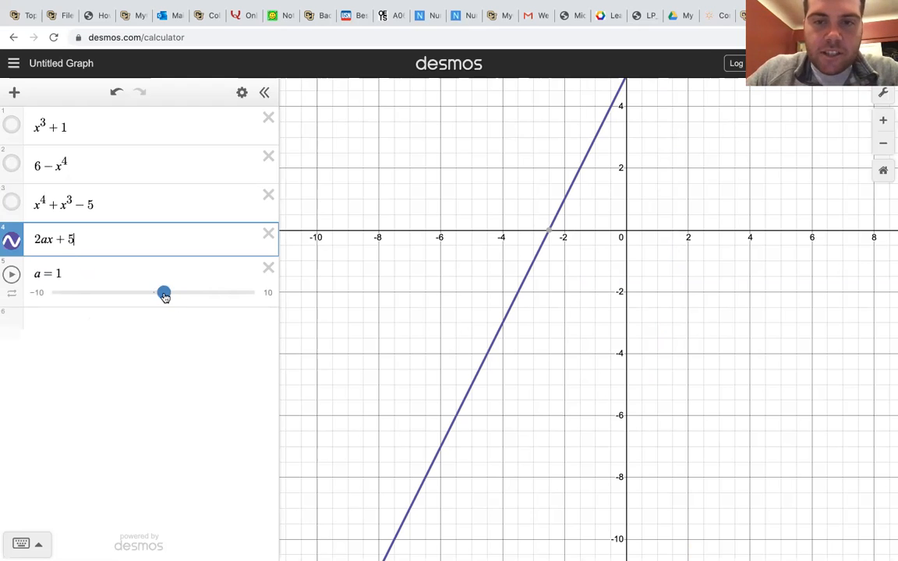
# Step: Lower the slider for a to -9.9, and play and pause its animation to vary the line's slope
pyautogui.scroll(-5, 456, 291)
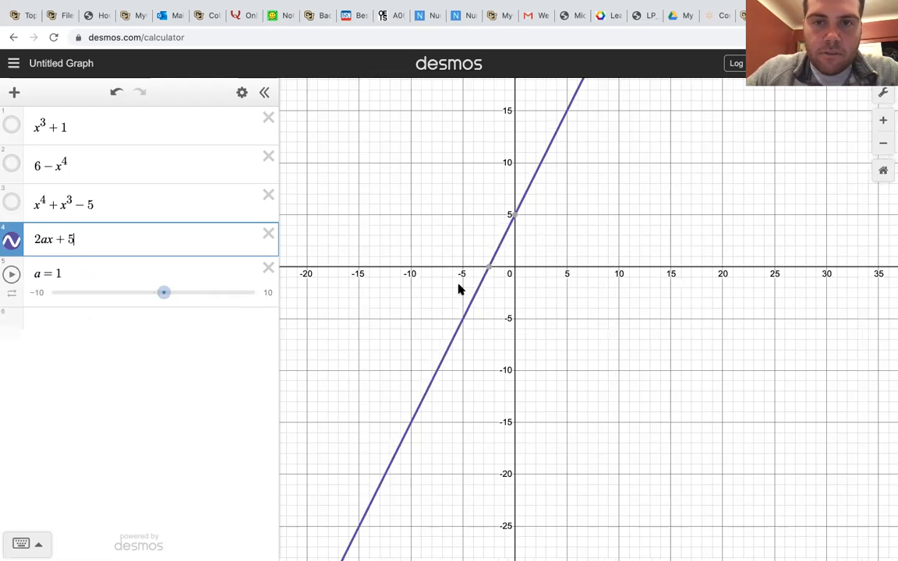
pyautogui.moveTo(165, 292); pyautogui.dragTo(51, 304)
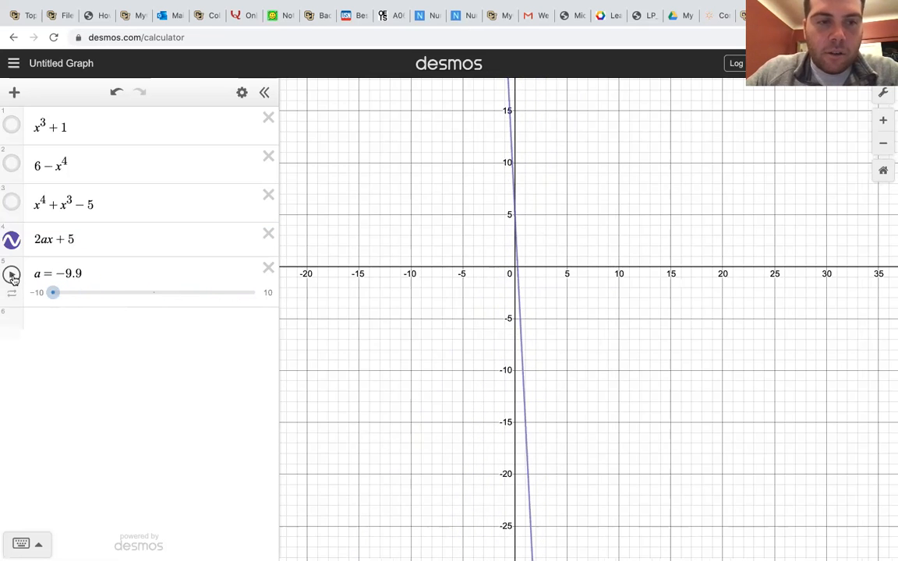
pyautogui.click(12, 275)
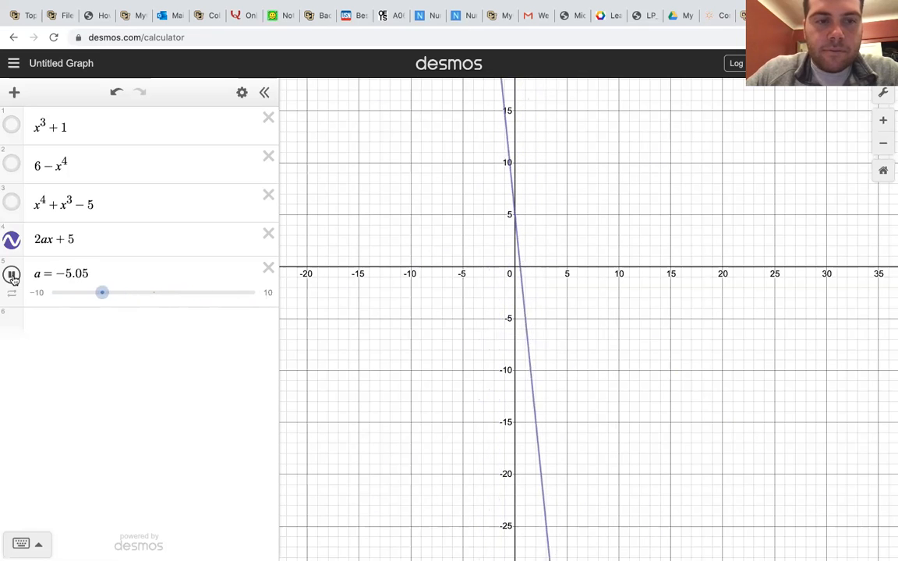
pyautogui.click(12, 275)
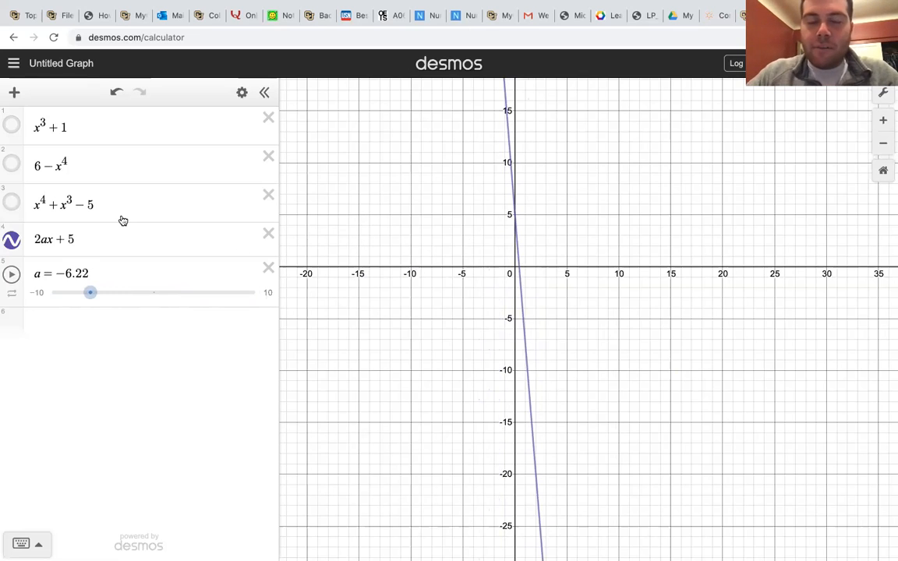
# Step: Define the function f(x) = sin(e^x) in a new expression below the slider for a
pyautogui.click(58, 326)
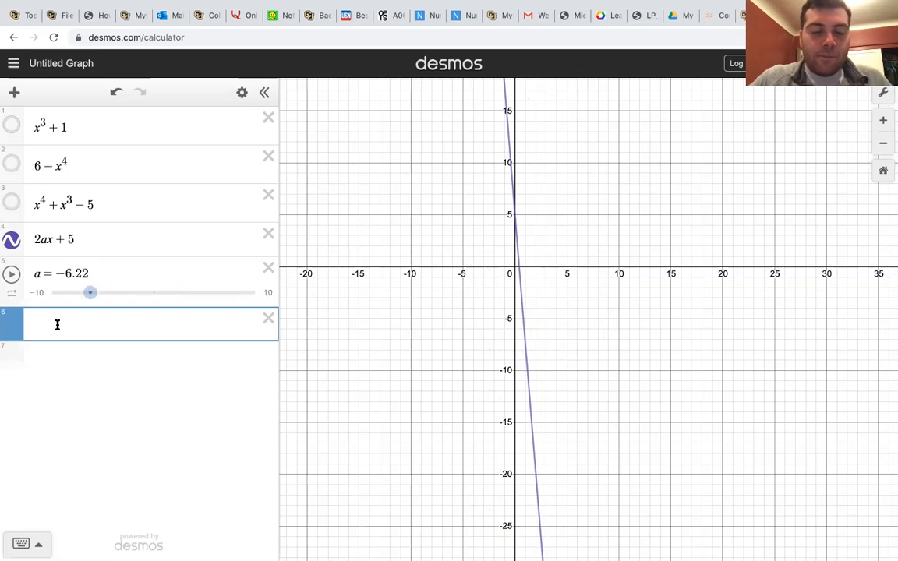
pyautogui.write('f(x)=')
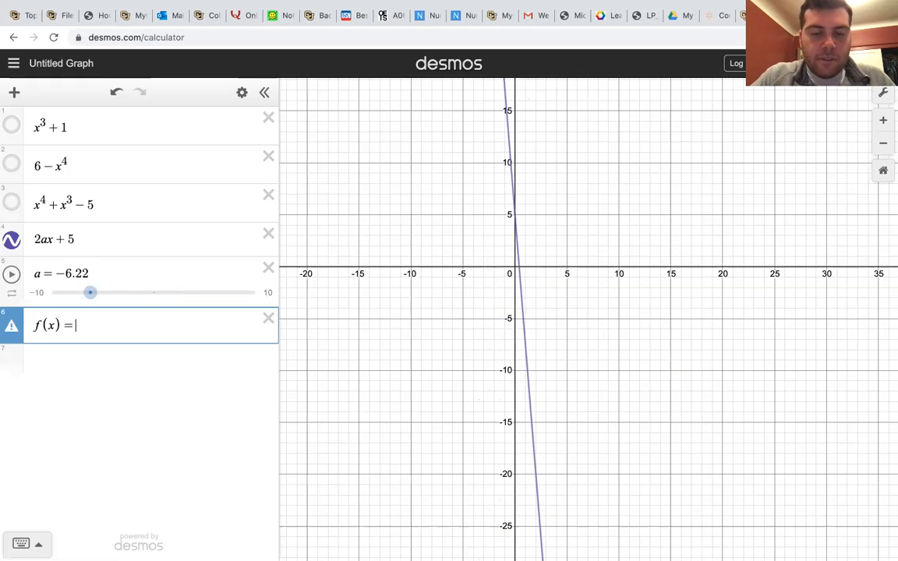
pyautogui.write('e')
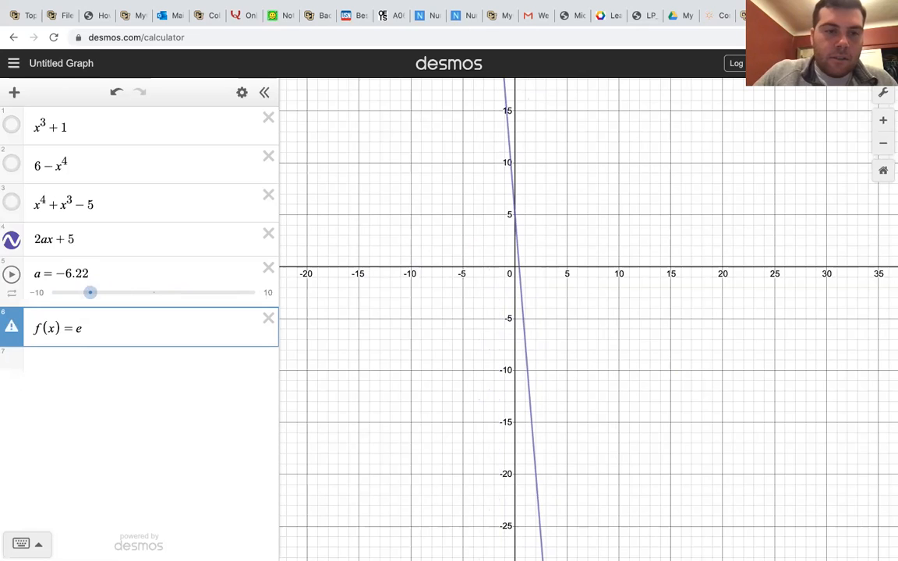
pyautogui.write('^')
pyautogui.press('BackSpace')
pyautogui.press('BackSpace')
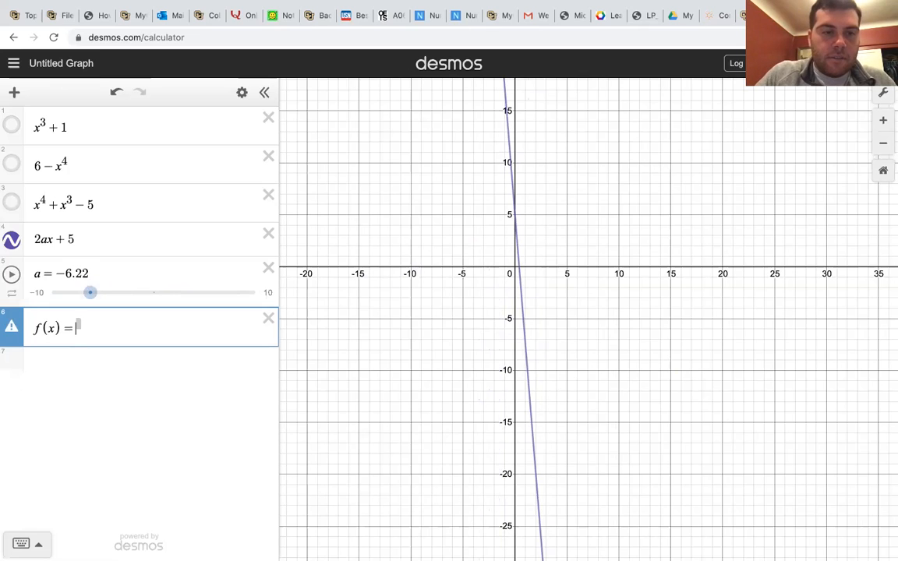
pyautogui.write('sin(')
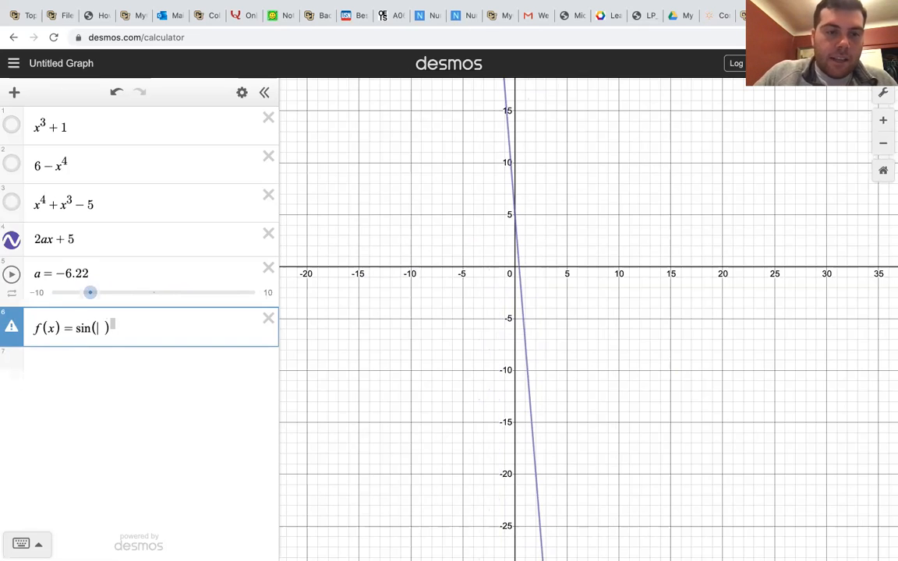
pyautogui.write('e^x')
pyautogui.press('Right')
pyautogui.press('Right')
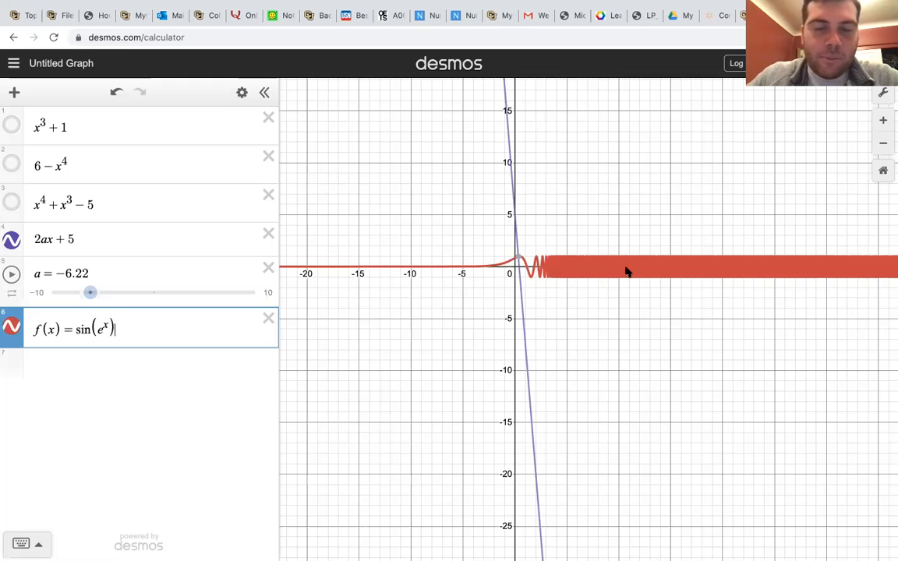
# Step: Examine the rapid oscillations of the sin(e^x) curve at positive x-values, both close up and from farther out
pyautogui.scroll(5, 626, 271)
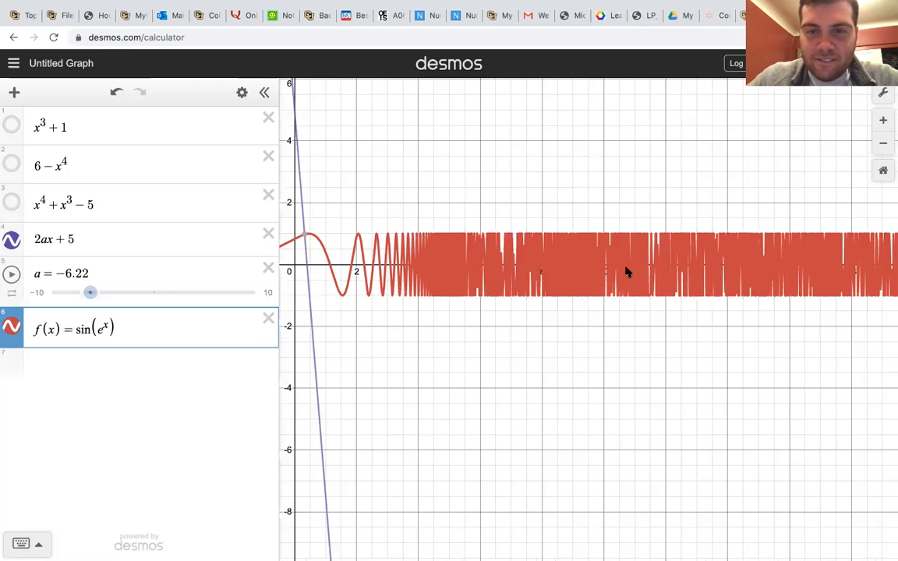
pyautogui.scroll(4, 626, 271)
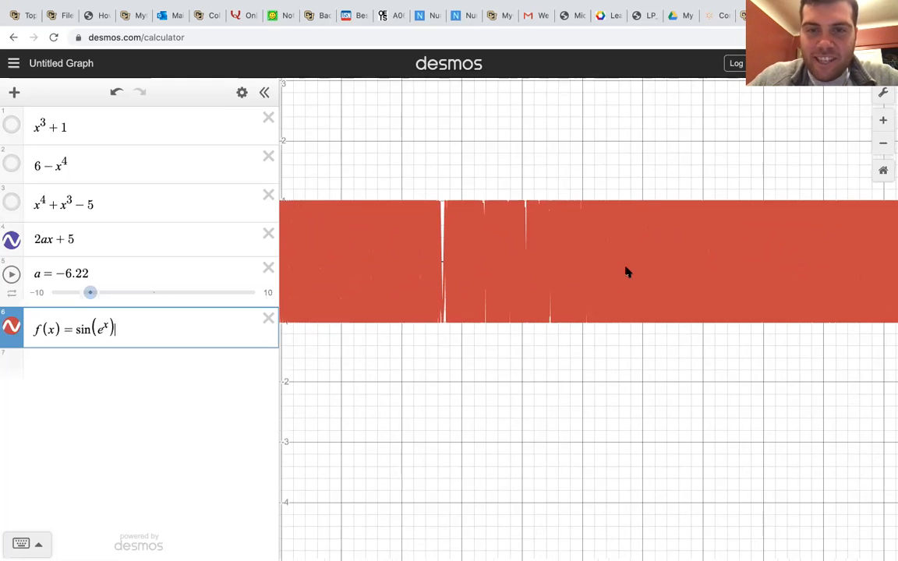
pyautogui.scroll(4, 626, 270)
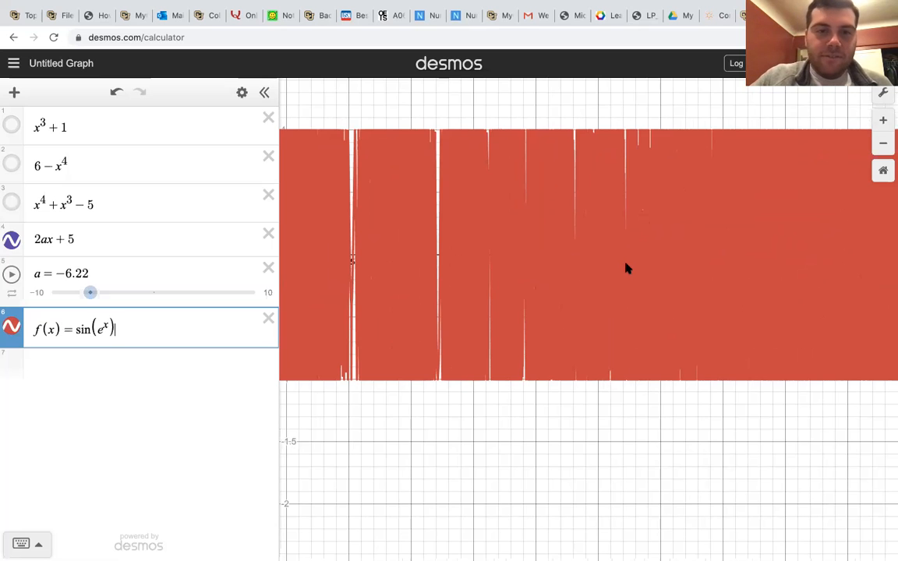
pyautogui.scroll(-5, 626, 268)
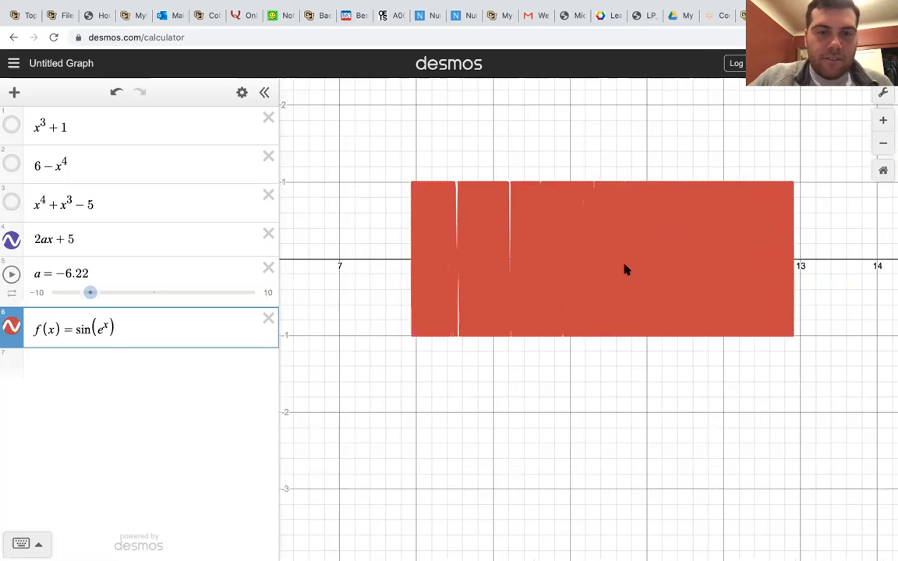
pyautogui.scroll(-3, 625, 270)
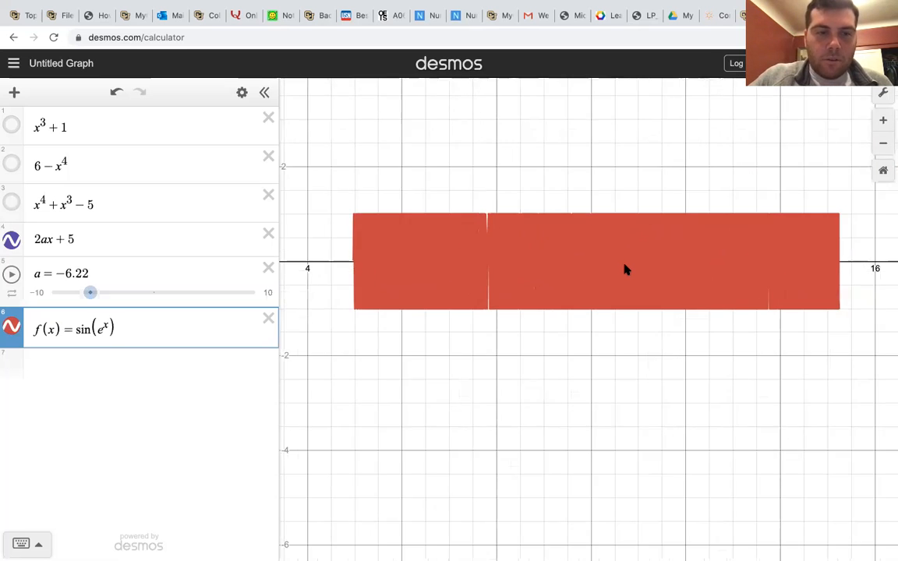
pyautogui.scroll(-5, 626, 270)
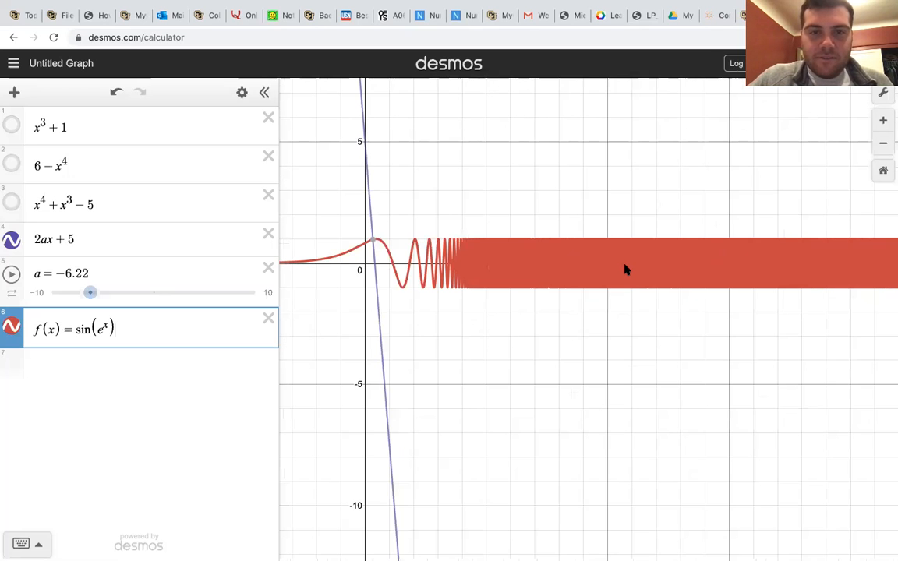